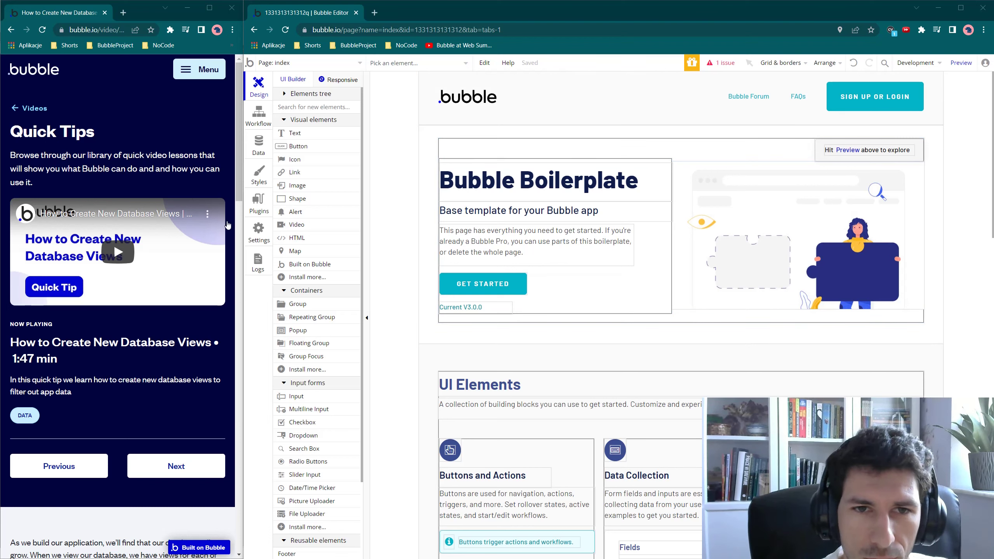
Delete the "wwww" database view from the application data and show the All Users view
{"action": "left_click", "coordinate": [262, 154]}
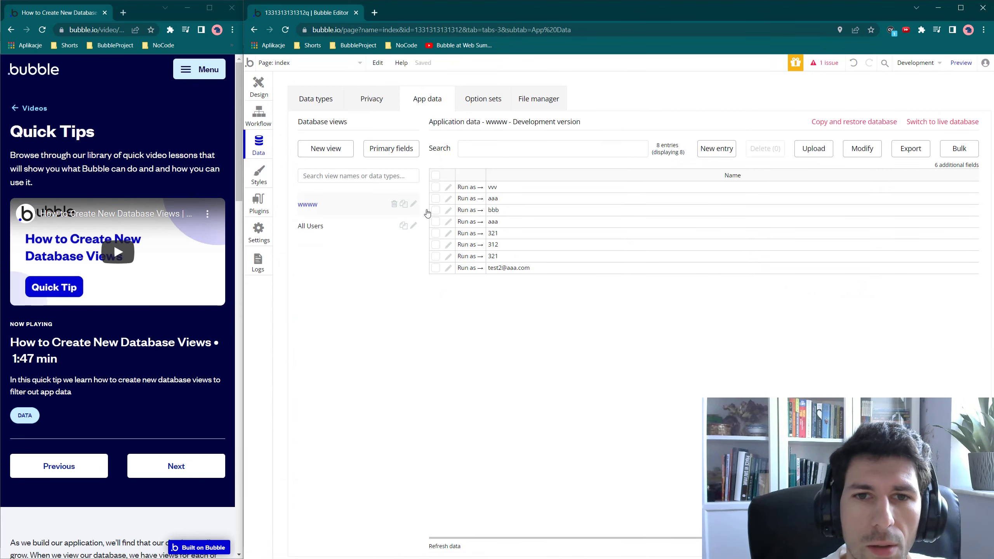
{"action": "left_click", "coordinate": [438, 104]}
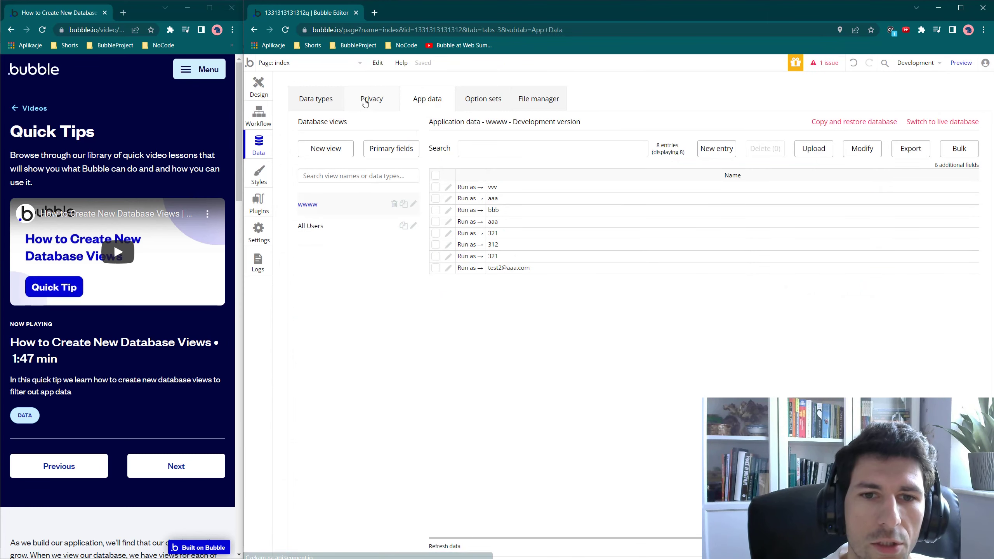
{"action": "left_click", "coordinate": [394, 204]}
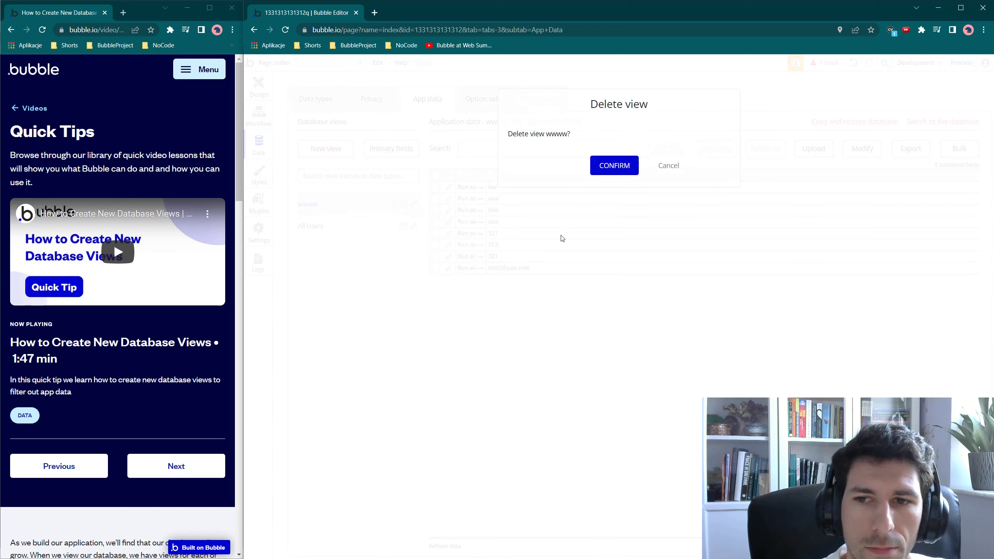
{"action": "left_click", "coordinate": [603, 166]}
{"action": "left_click", "coordinate": [353, 212]}
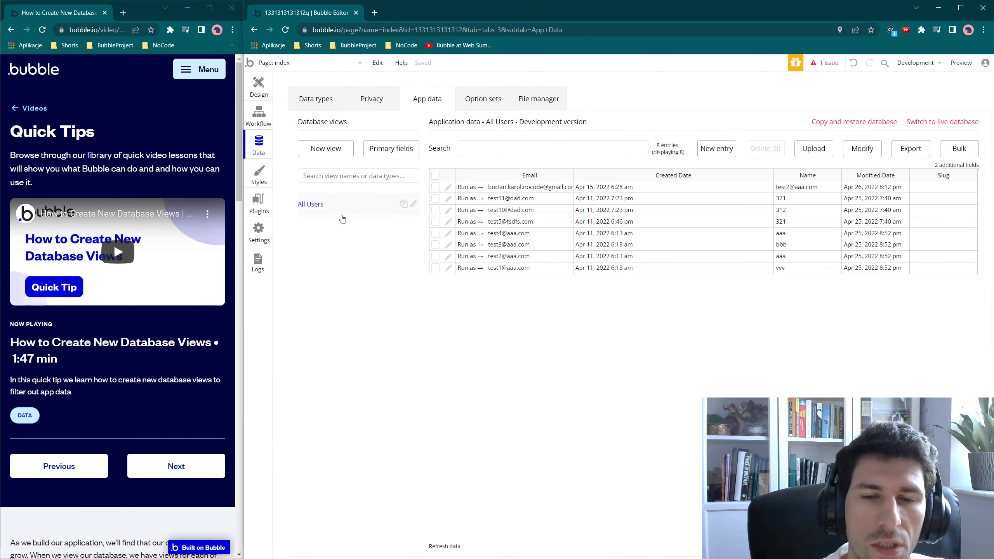
Review the User data type's fields and start a new database view named "View Users contains v"
{"action": "left_click", "coordinate": [321, 106]}
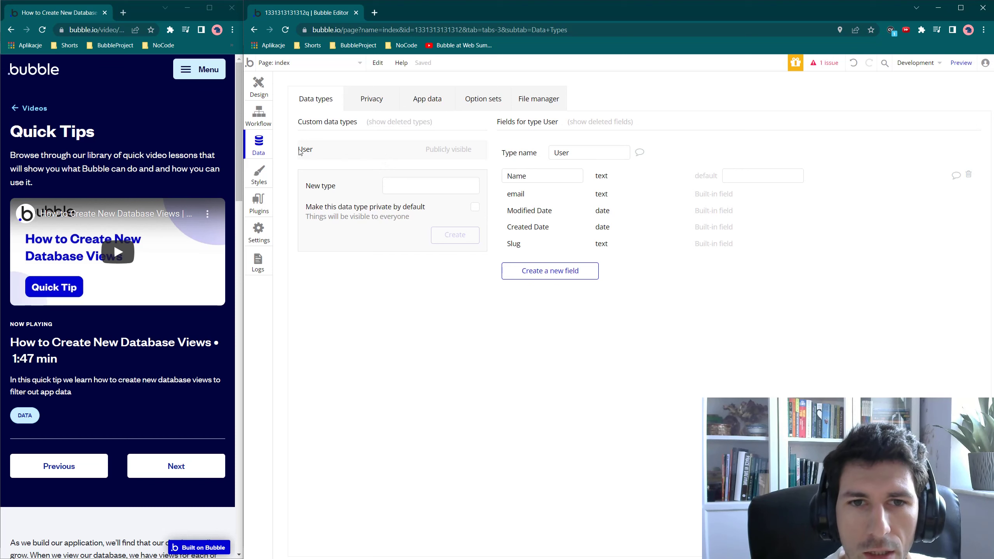
{"action": "left_click", "coordinate": [427, 99]}
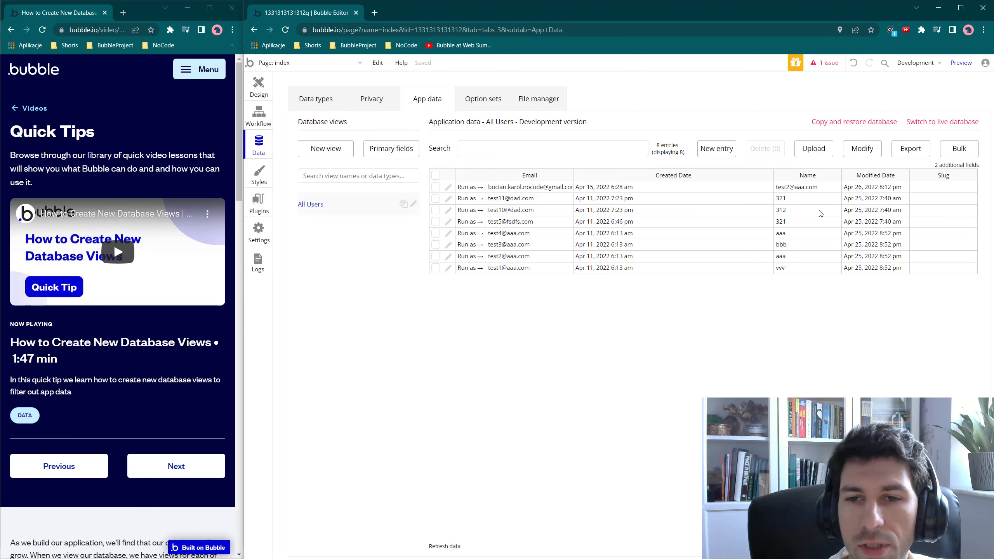
{"action": "left_click", "coordinate": [343, 155]}
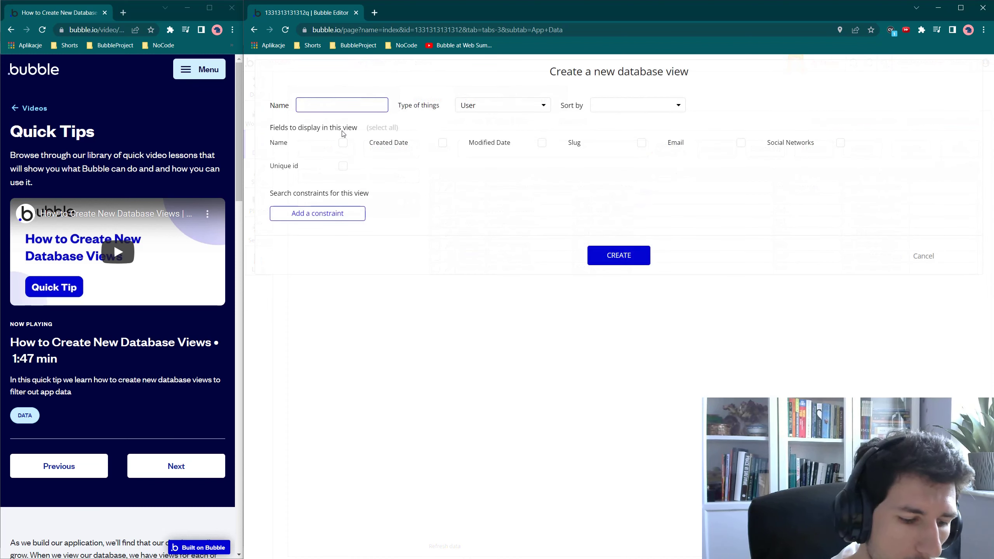
{"action": "type", "text": "View"}
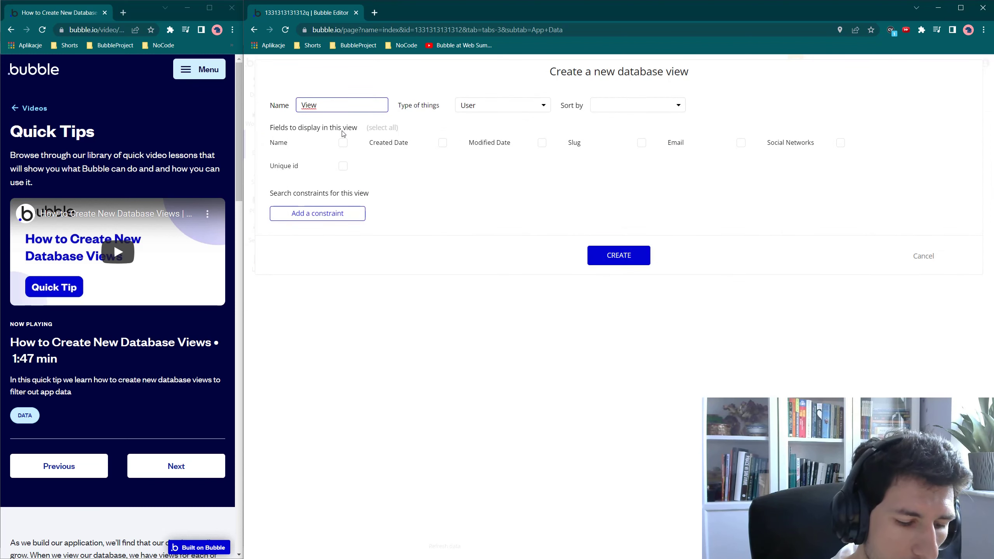
{"action": "type", "text": " Users "}
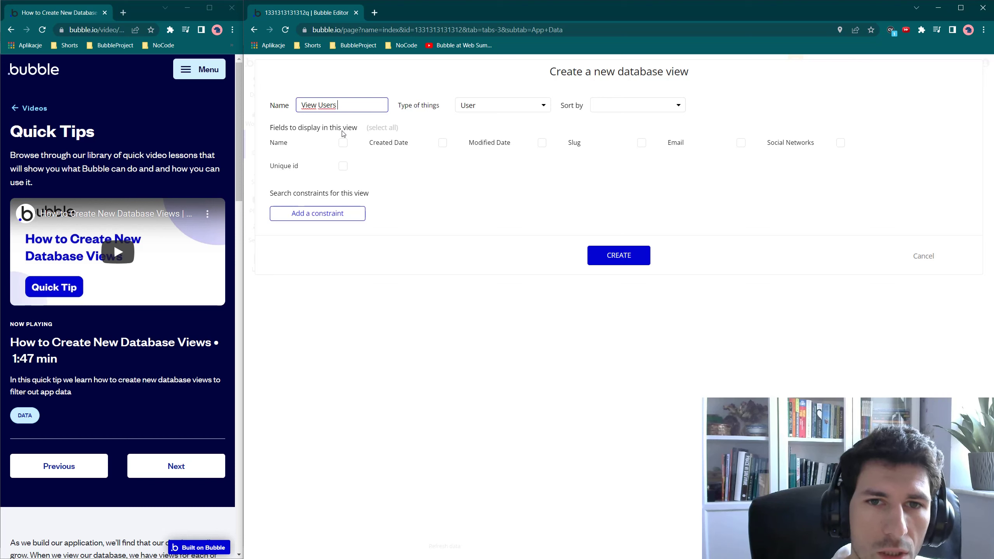
{"action": "type", "text": "contains v"}
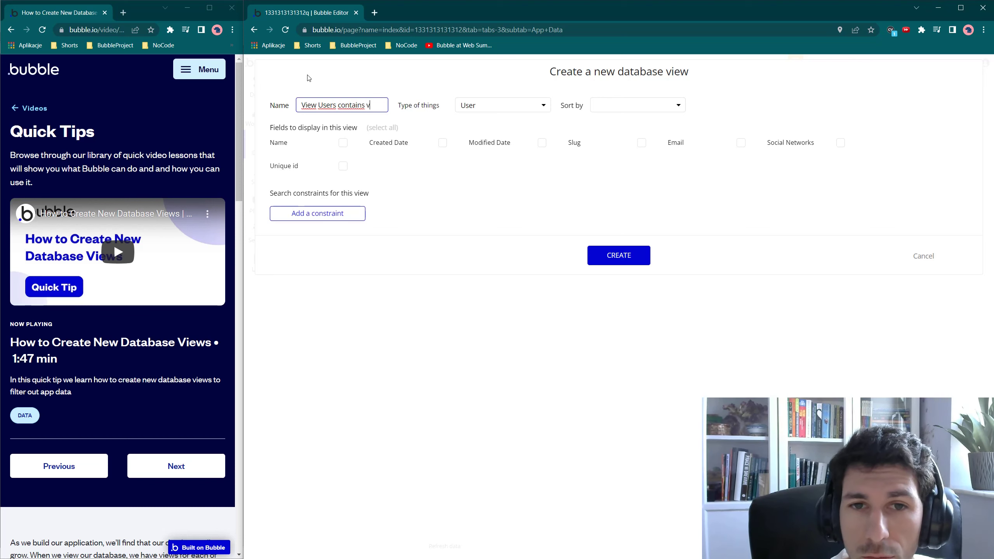
Set the new view's type of things to User and sort it by Created Date in descending order
{"action": "left_click", "coordinate": [506, 109]}
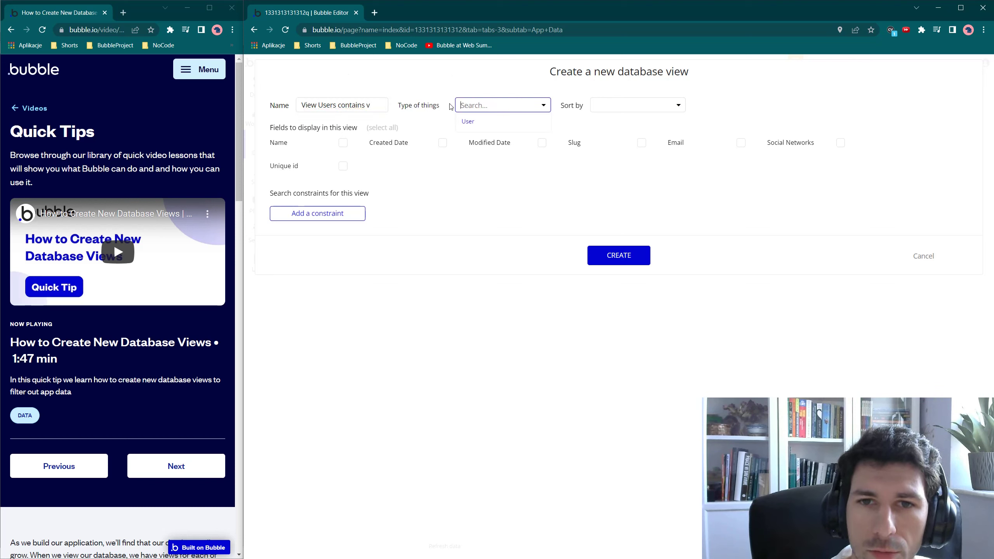
{"action": "left_click", "coordinate": [473, 128]}
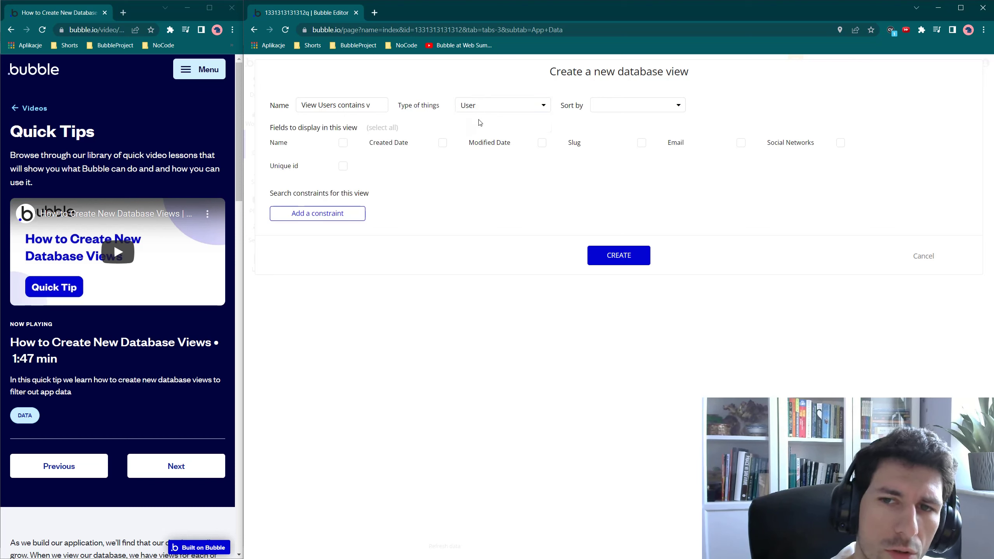
{"action": "left_click", "coordinate": [612, 108]}
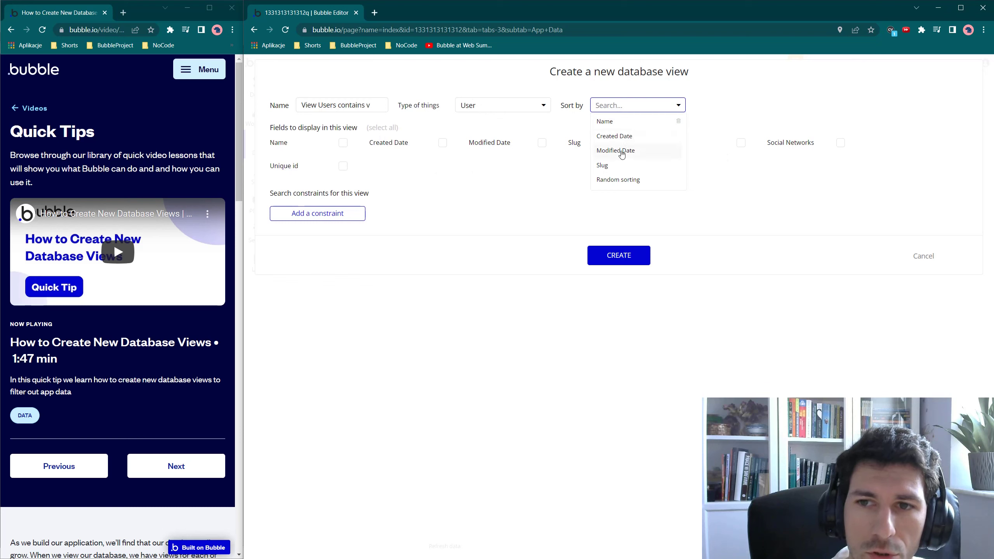
{"action": "left_click", "coordinate": [631, 136]}
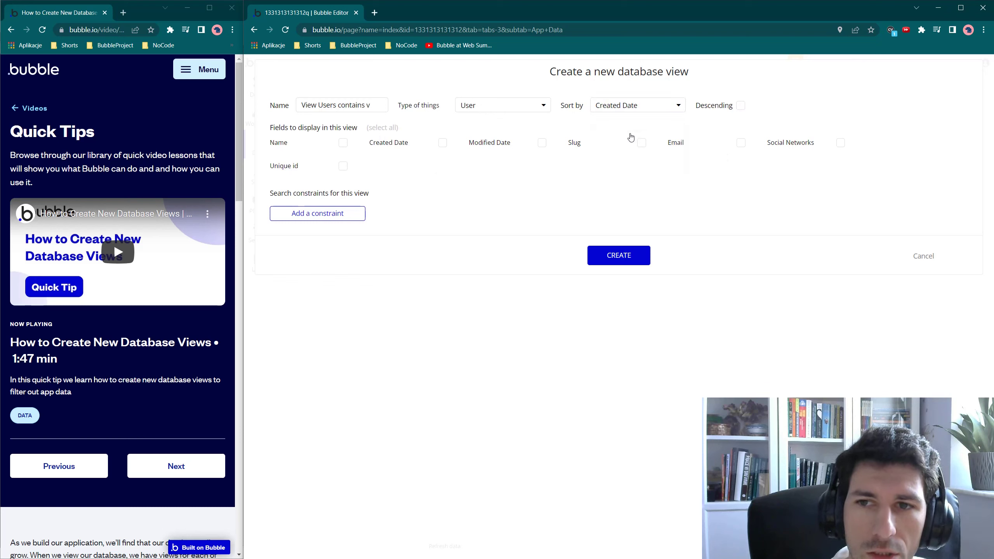
{"action": "left_click", "coordinate": [740, 107]}
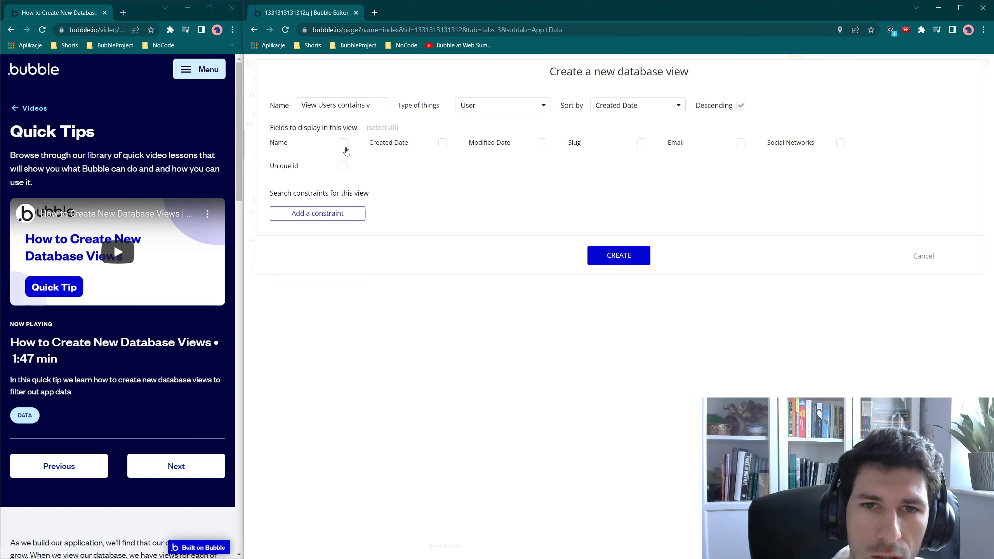
Display the Slug and Created Date fields in the new view and create it
{"action": "left_click", "coordinate": [641, 144]}
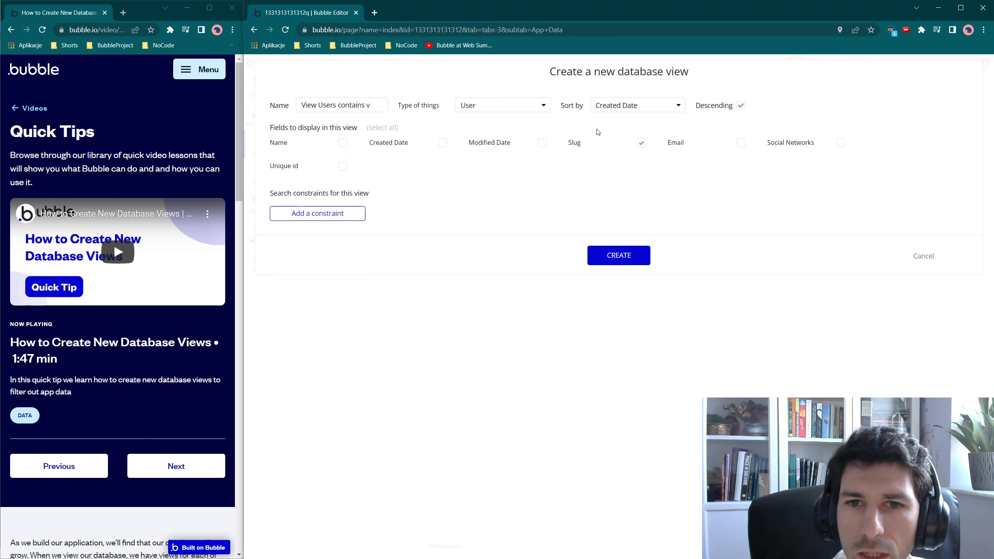
{"action": "left_click", "coordinate": [443, 142]}
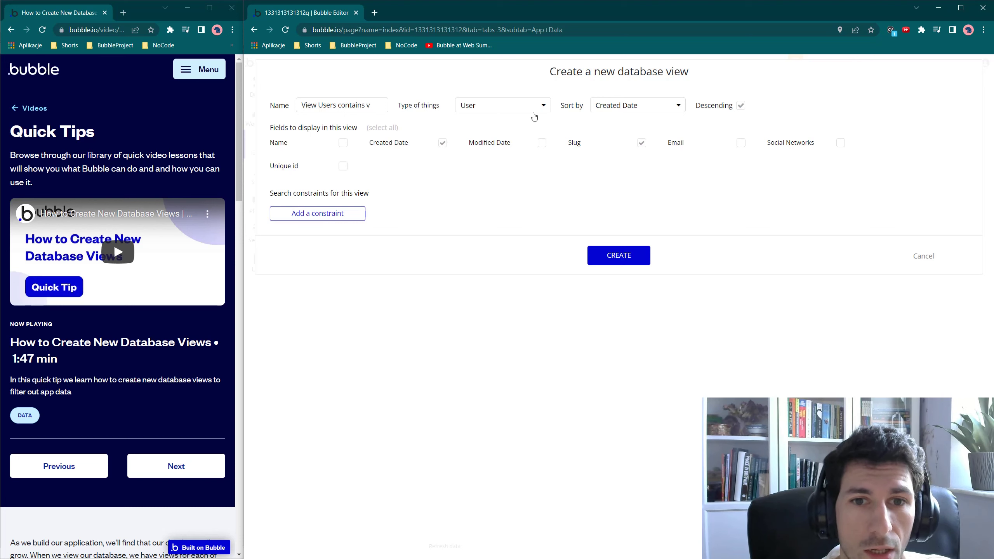
{"action": "left_click", "coordinate": [621, 254]}
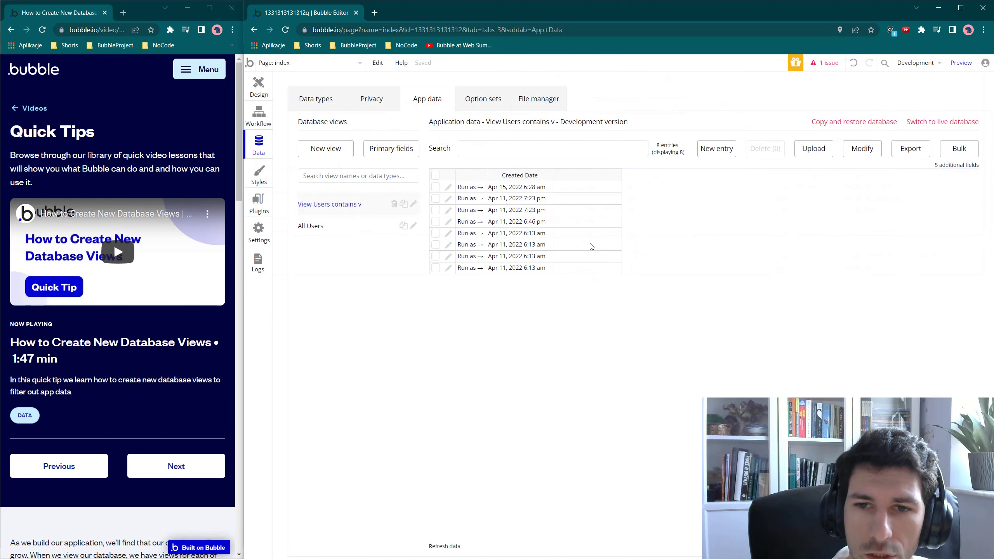
Compare the new view with All Users and add the Name field to "View Users contains v"
{"action": "left_click", "coordinate": [332, 234]}
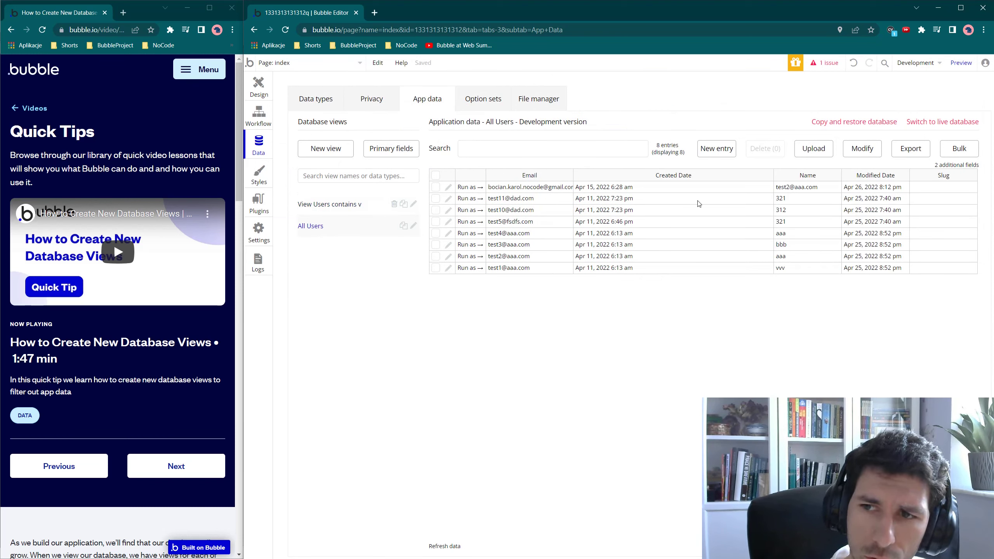
{"action": "left_click", "coordinate": [349, 205]}
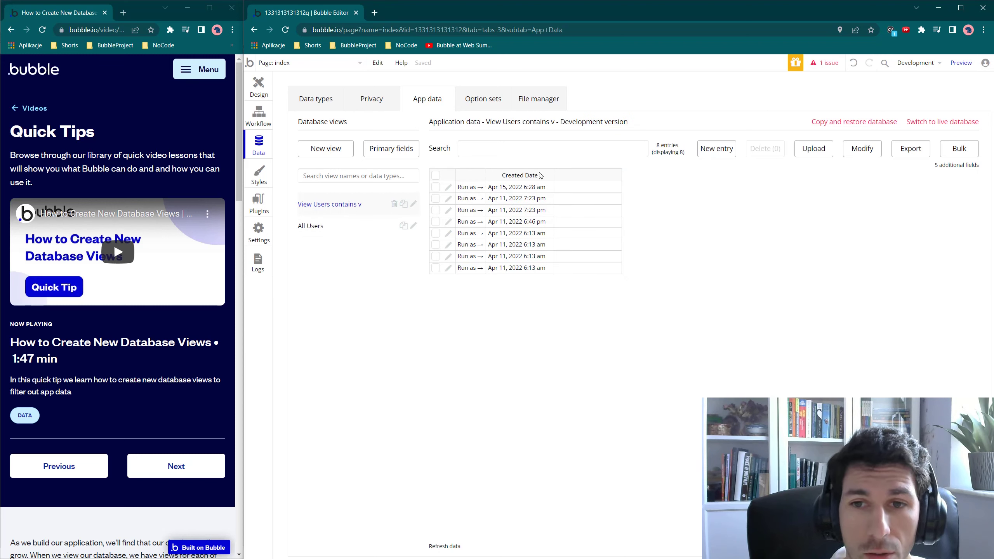
{"action": "left_click", "coordinate": [413, 204]}
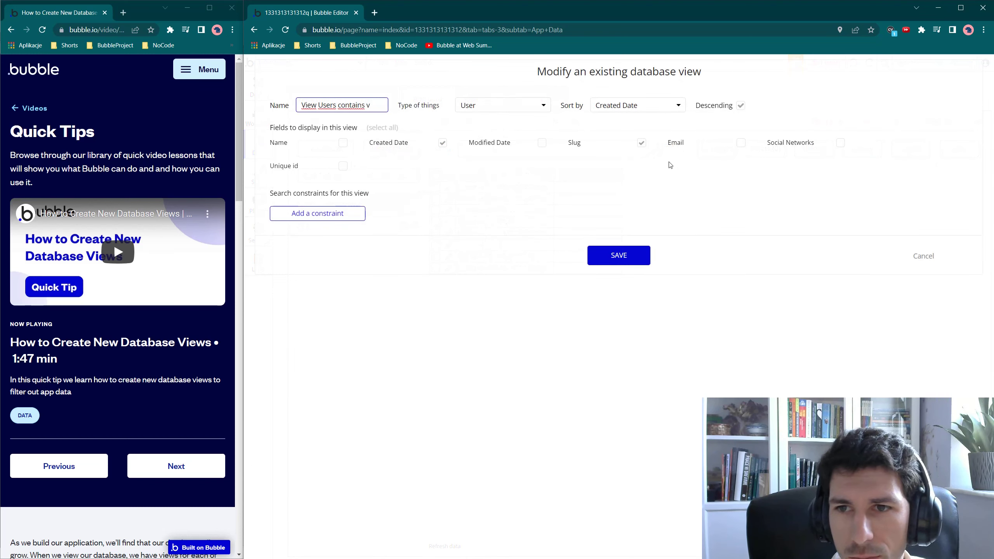
{"action": "left_click", "coordinate": [341, 144]}
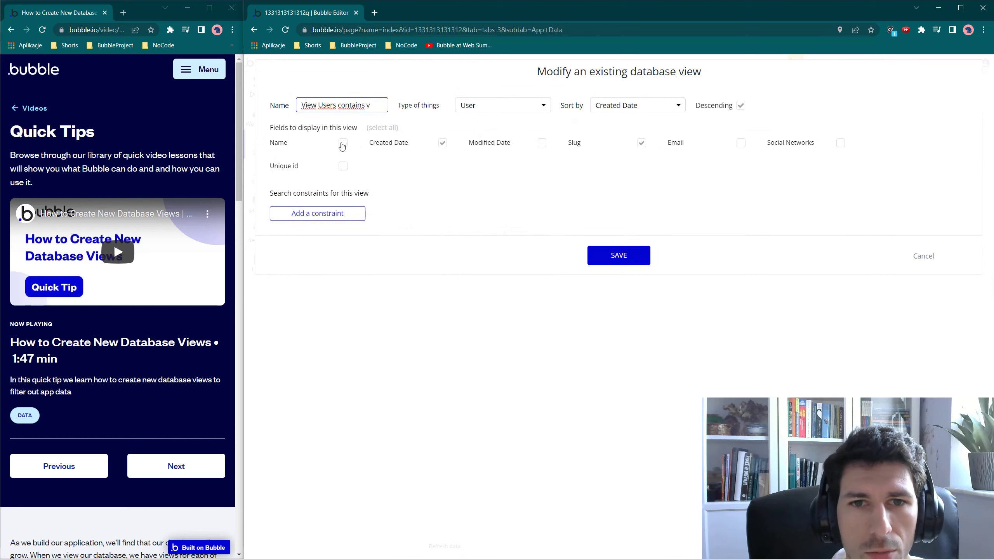
{"action": "left_click", "coordinate": [613, 254]}
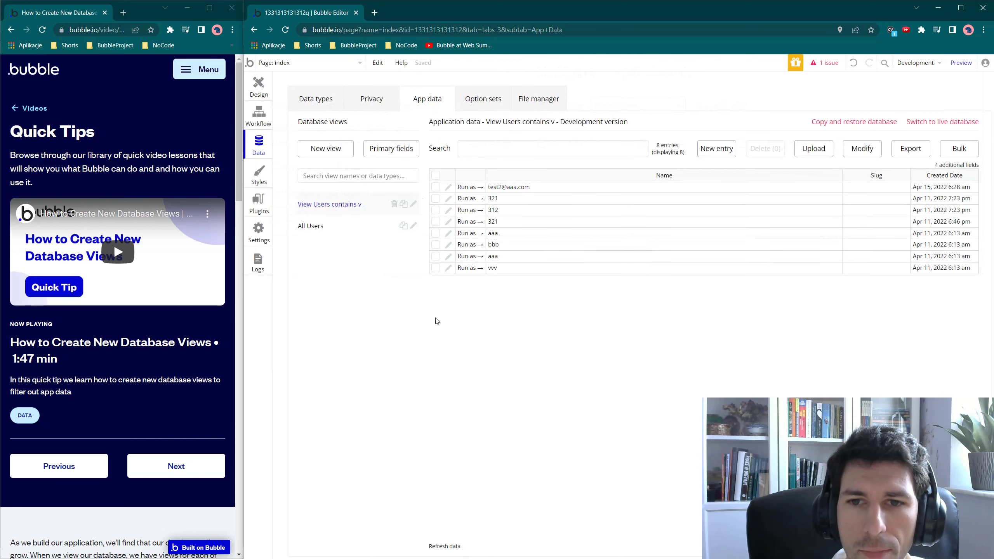
Compare All Users with "View Users contains v" again and review the latter's view settings
{"action": "left_click", "coordinate": [331, 223]}
{"action": "left_click", "coordinate": [346, 204]}
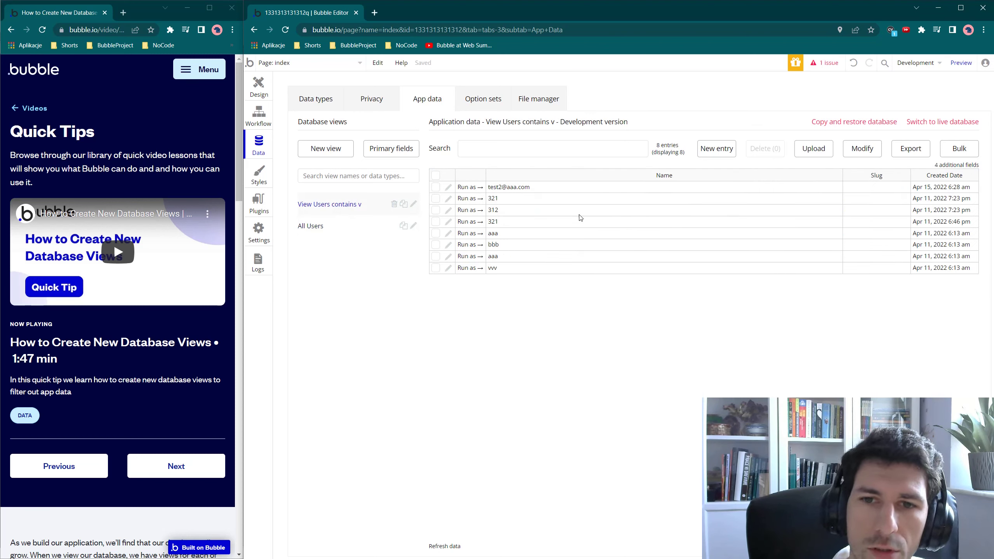
{"action": "left_click", "coordinate": [413, 204]}
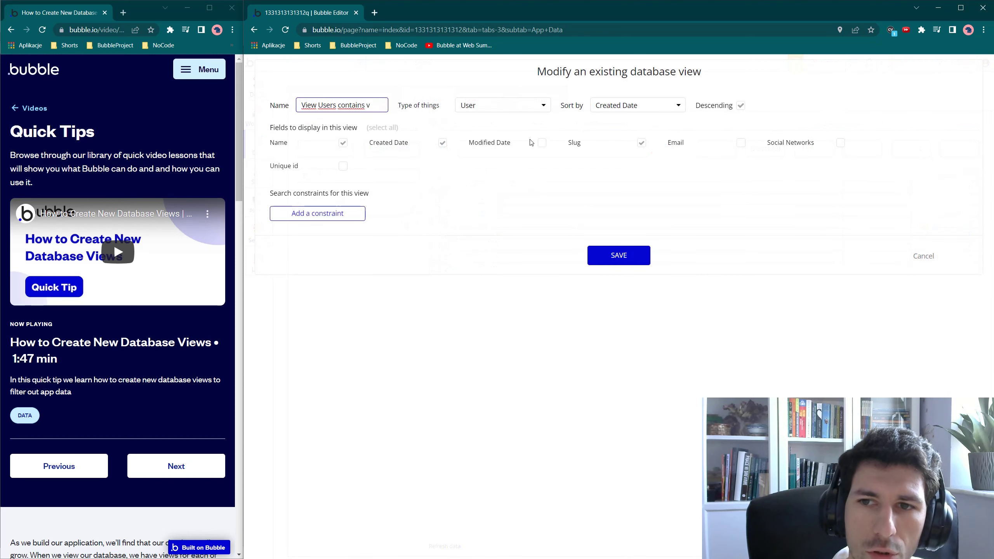
{"action": "left_click", "coordinate": [619, 262]}
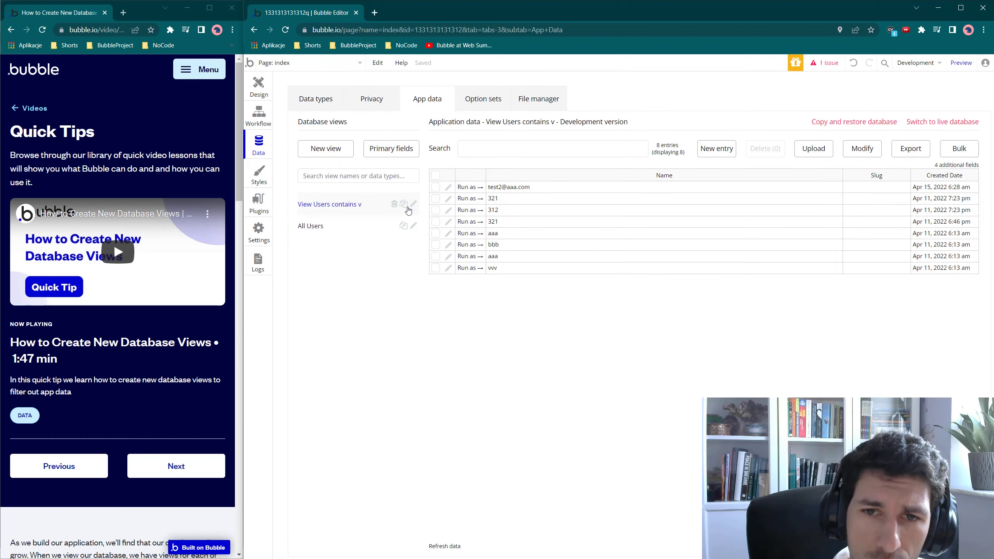
Duplicate the "View Users contains v" view and add the Modified Date field to the copy
{"action": "left_click", "coordinate": [404, 204]}
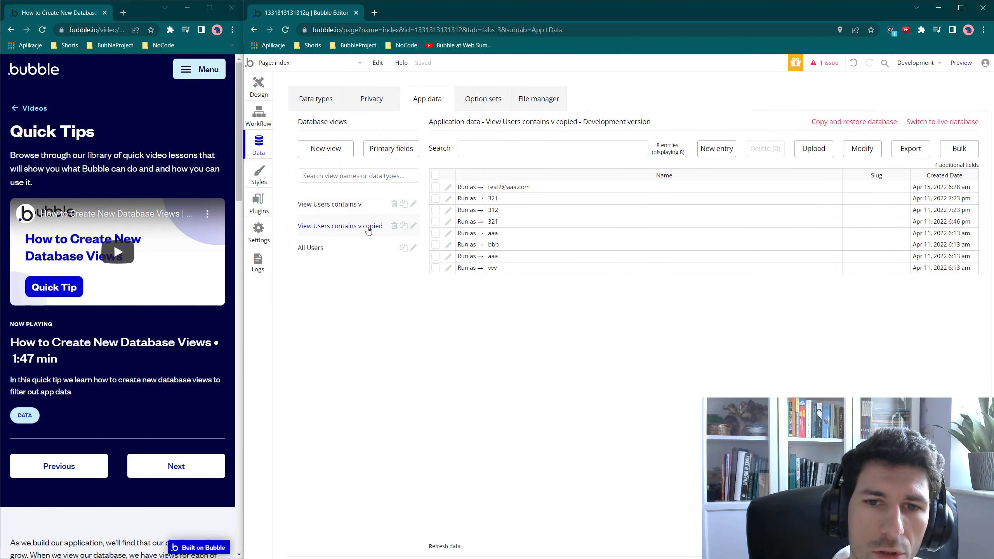
{"action": "left_click", "coordinate": [414, 226]}
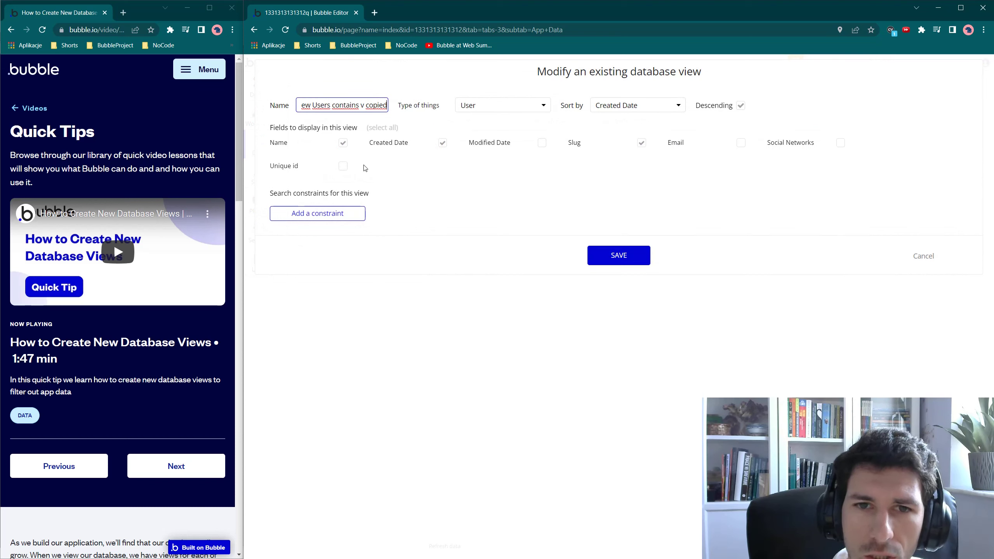
{"action": "left_click", "coordinate": [542, 142]}
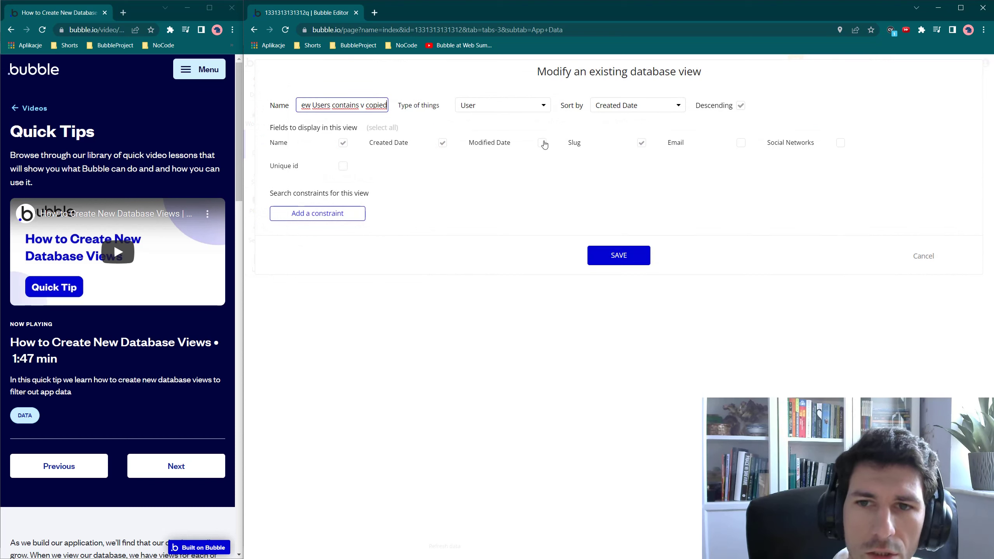
{"action": "left_click", "coordinate": [628, 257]}
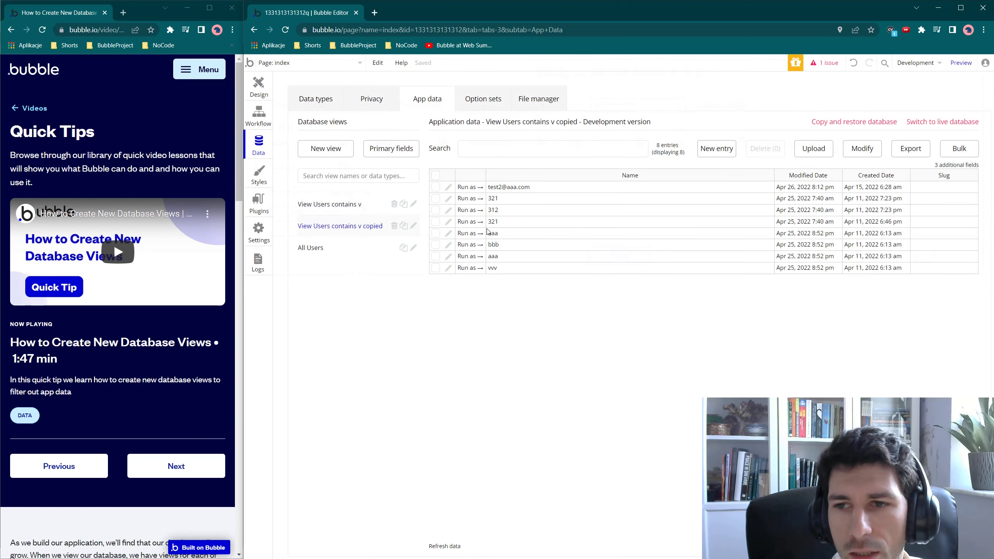
Sort the copied view by Name and compare its entries with the original view
{"action": "left_click", "coordinate": [413, 226]}
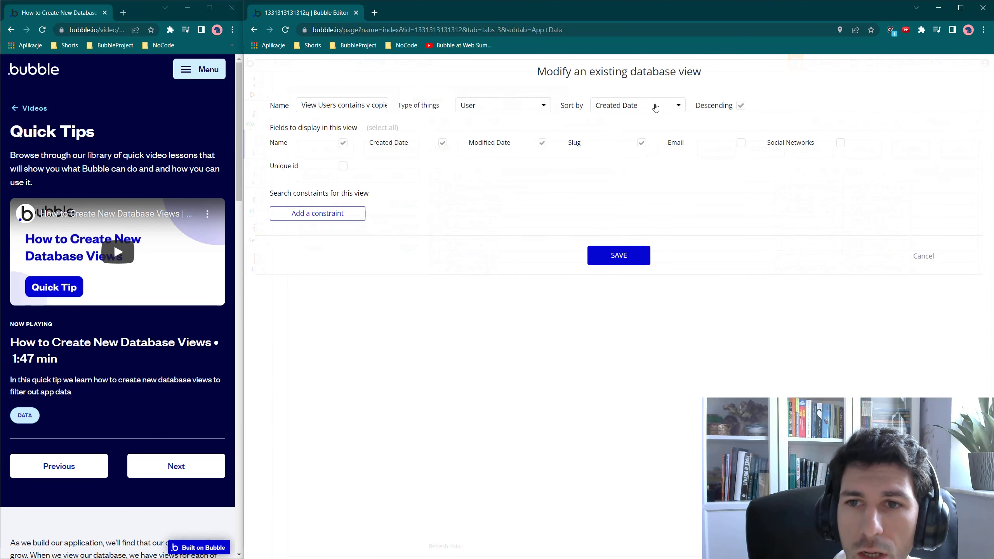
{"action": "left_click", "coordinate": [633, 103]}
{"action": "left_click", "coordinate": [610, 122]}
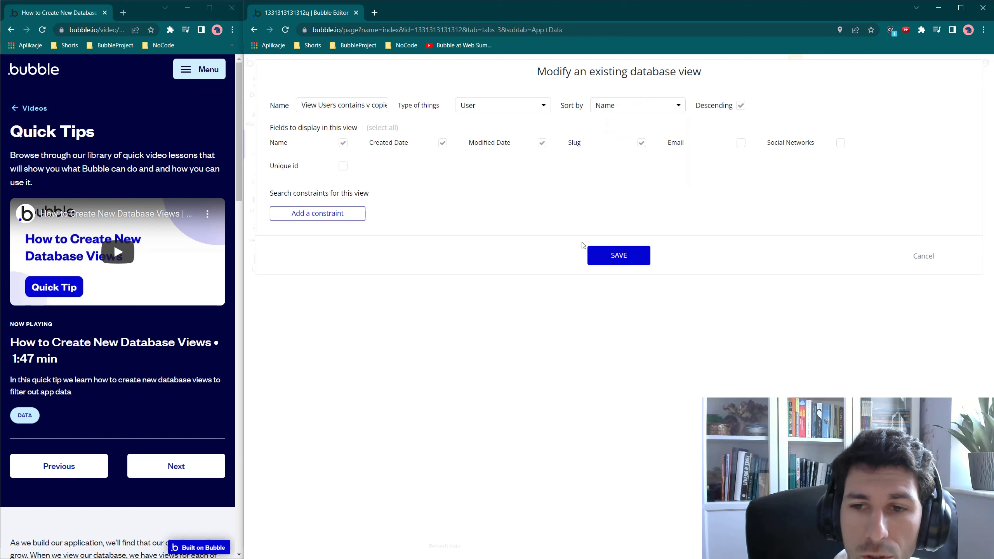
{"action": "left_click", "coordinate": [591, 253]}
{"action": "left_click", "coordinate": [322, 205]}
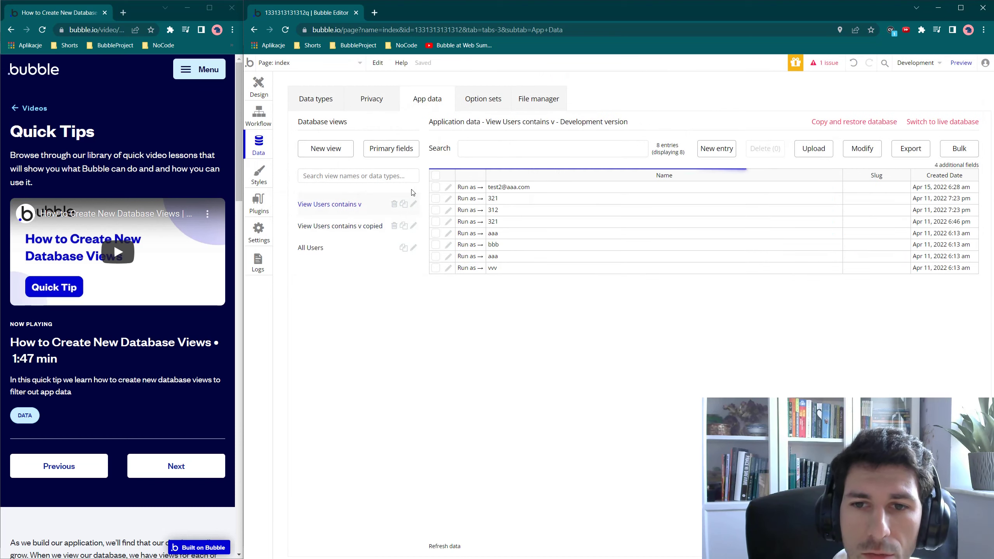
{"action": "left_click", "coordinate": [333, 226]}
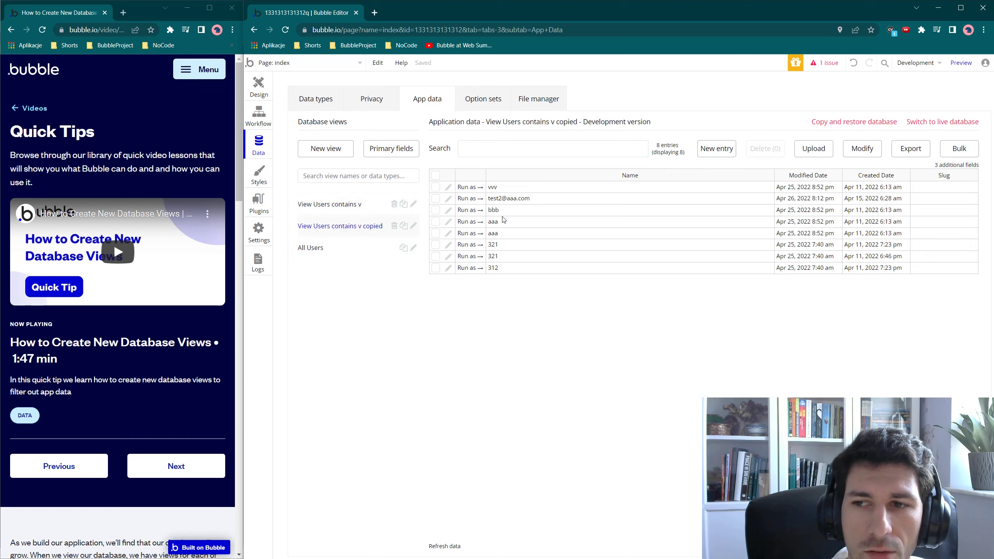
Add the search constraint Name contains "v" to the "View Users contains v copied" view and save it
{"action": "left_click", "coordinate": [414, 226]}
{"action": "left_click", "coordinate": [320, 218]}
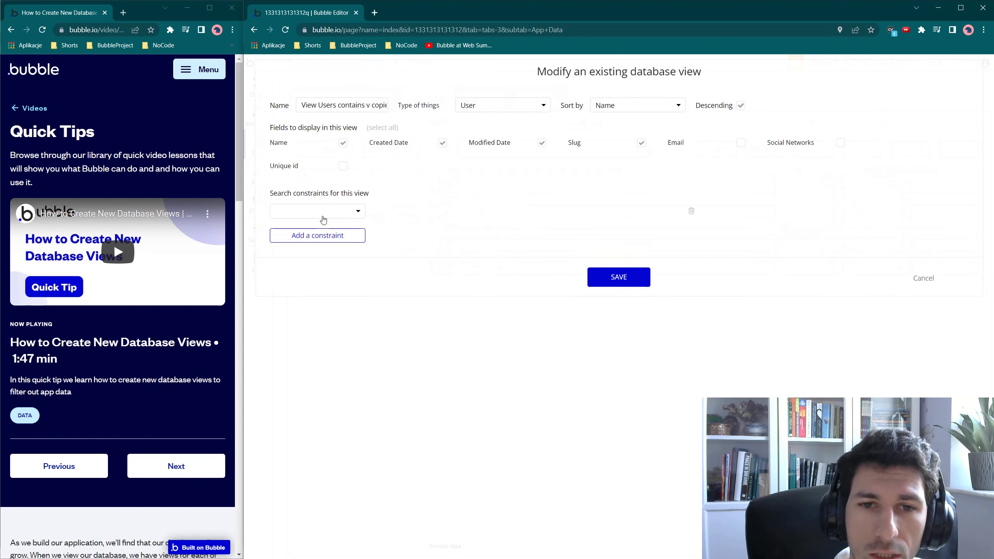
{"action": "left_click", "coordinate": [322, 212]}
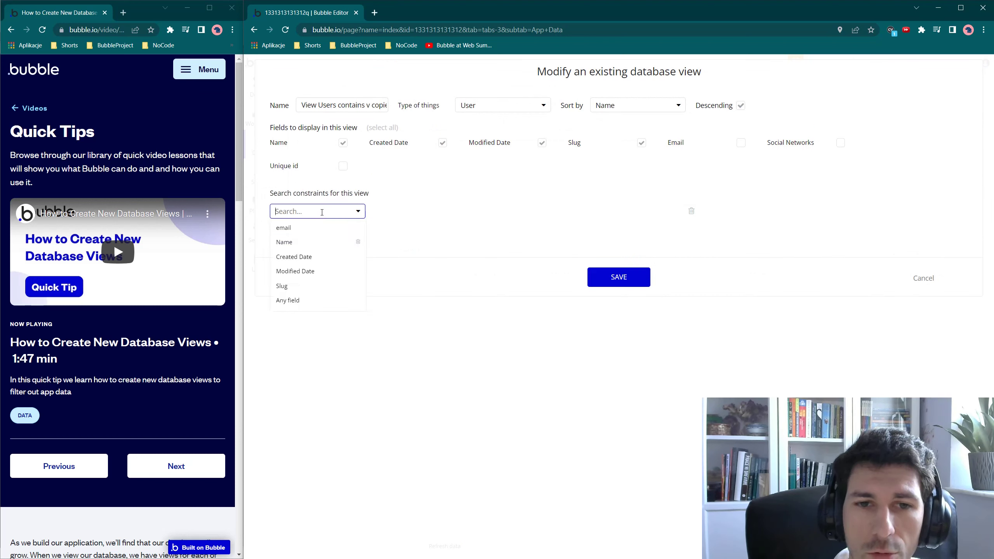
{"action": "left_click", "coordinate": [301, 243]}
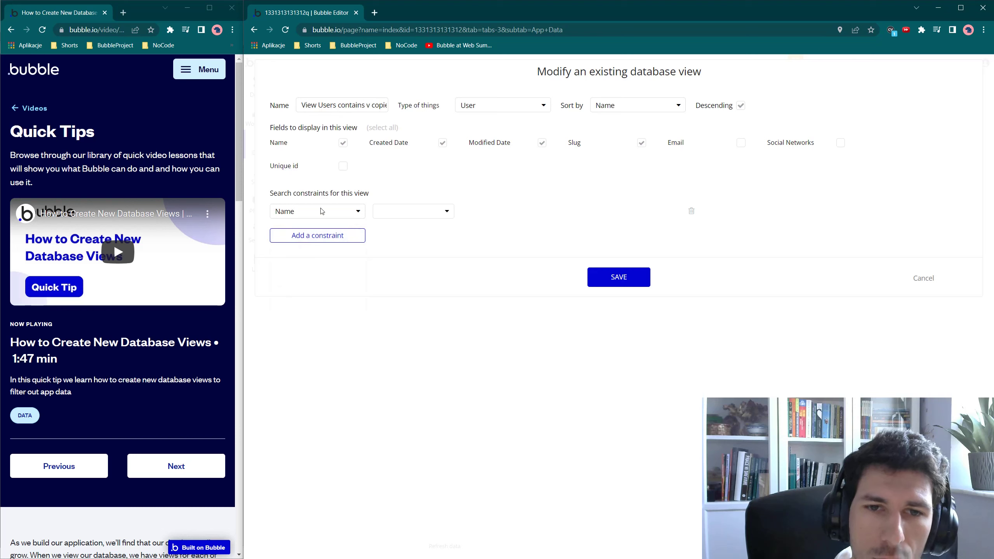
{"action": "left_click", "coordinate": [408, 212]}
{"action": "left_click", "coordinate": [410, 257]}
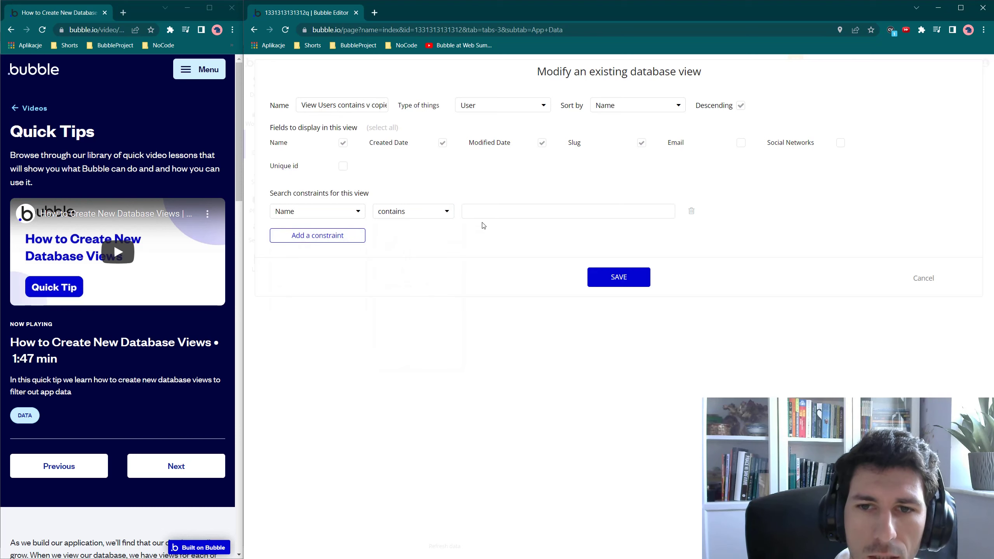
{"action": "left_click", "coordinate": [486, 217]}
{"action": "type", "text": "v"}
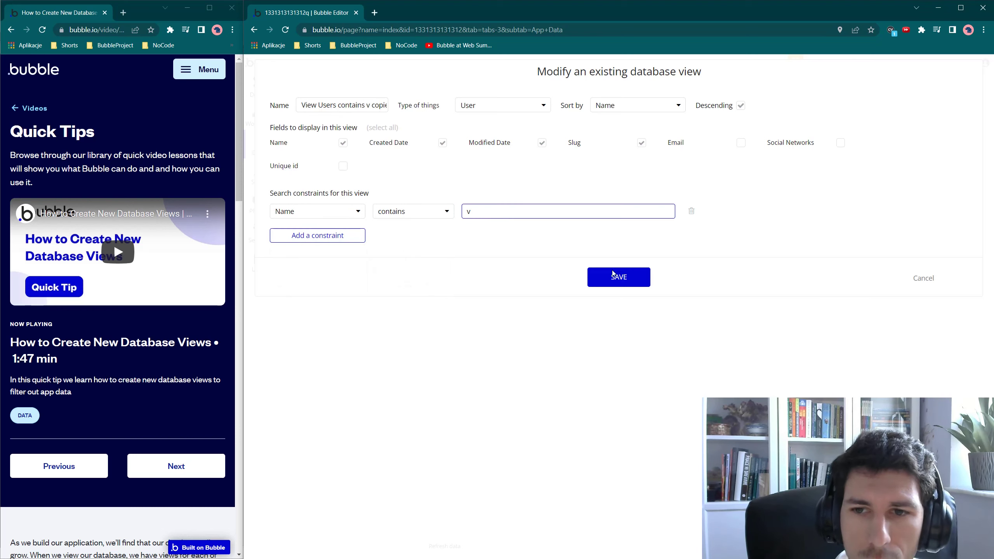
{"action": "left_click", "coordinate": [593, 269]}
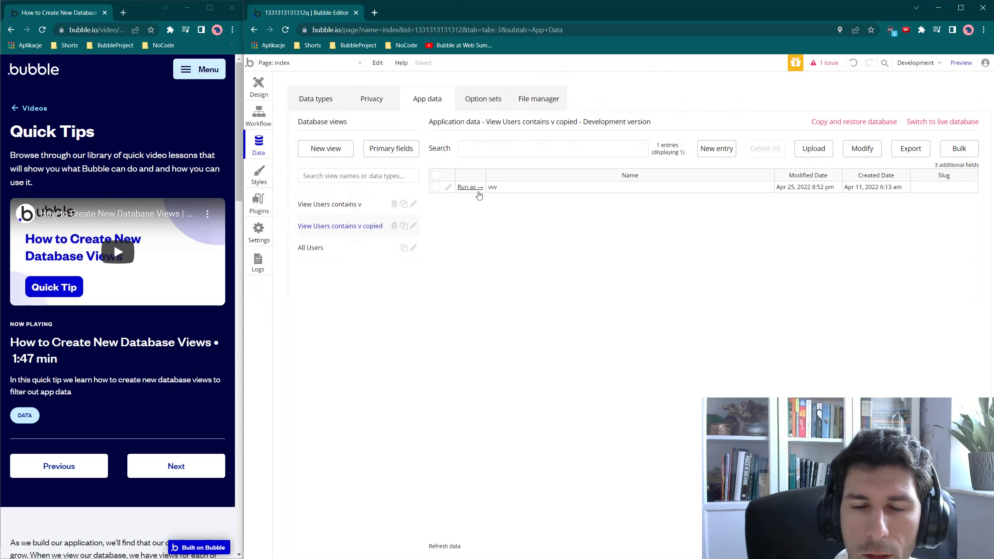
Compare the entries in All Users, "View Users contains v" and the constrained copied view
{"action": "left_click", "coordinate": [362, 249]}
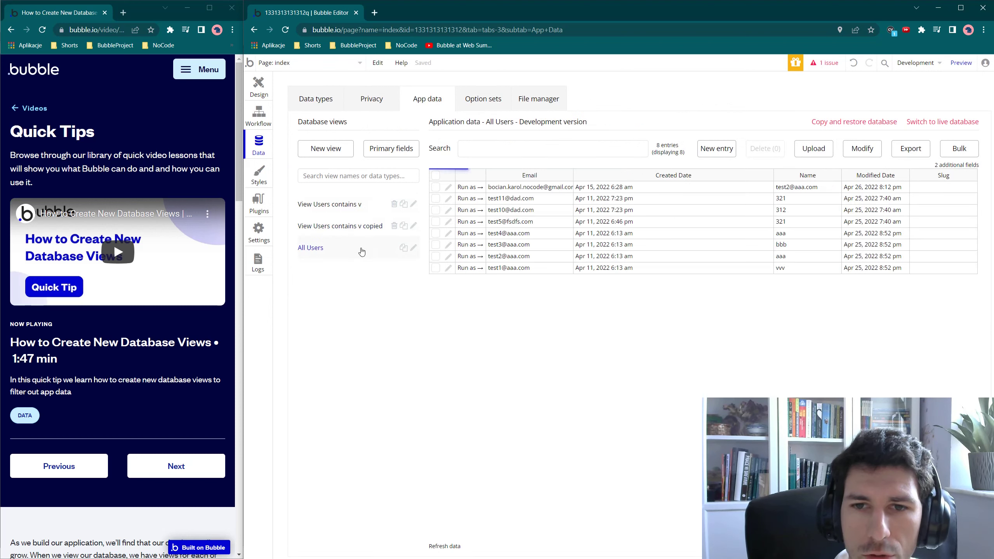
{"action": "left_click", "coordinate": [356, 210]}
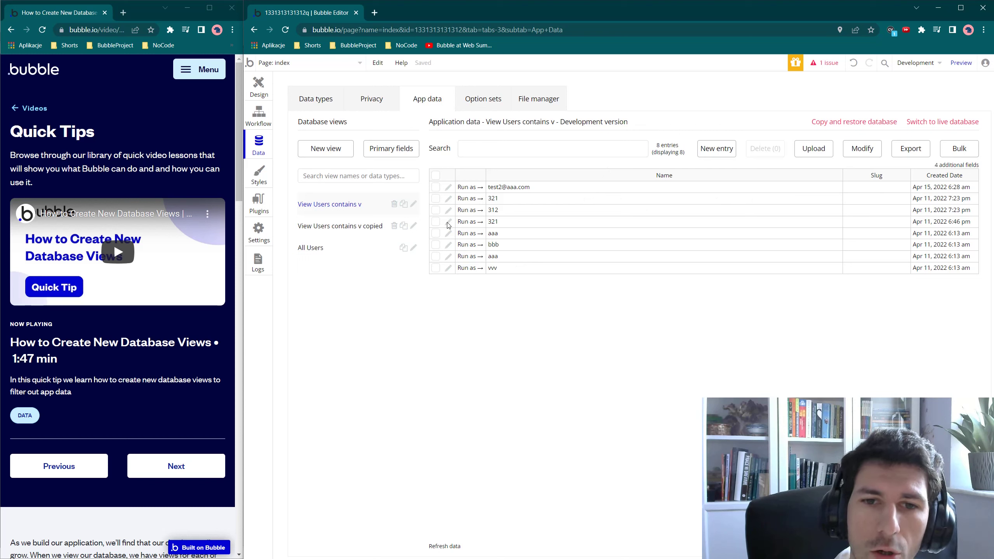
{"action": "left_click", "coordinate": [372, 227]}
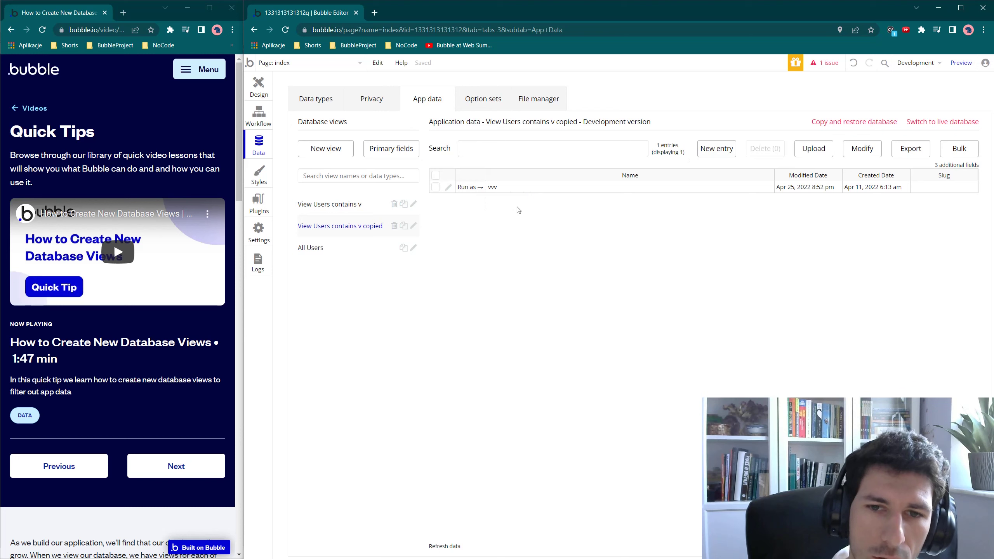
Try adding a second search constraint to "View Users contains v copied", and remove the empty constraint
{"action": "left_click", "coordinate": [413, 227]}
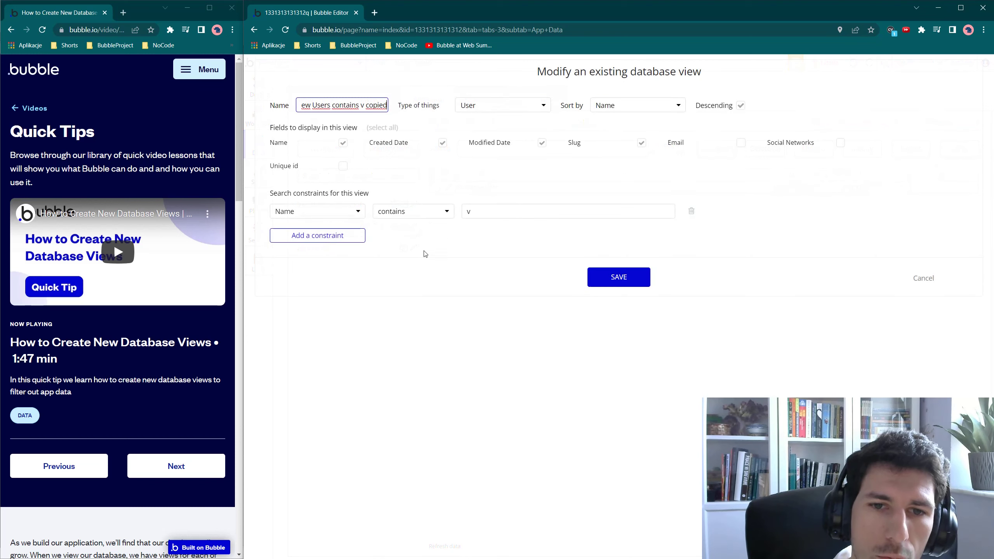
{"action": "left_click", "coordinate": [343, 238]}
{"action": "left_click", "coordinate": [335, 238]}
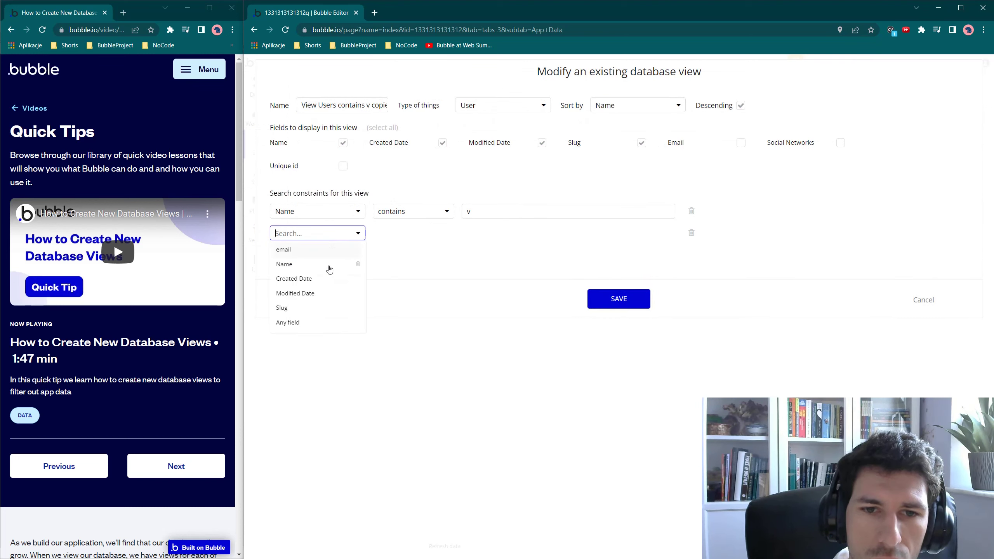
{"action": "left_click", "coordinate": [478, 276]}
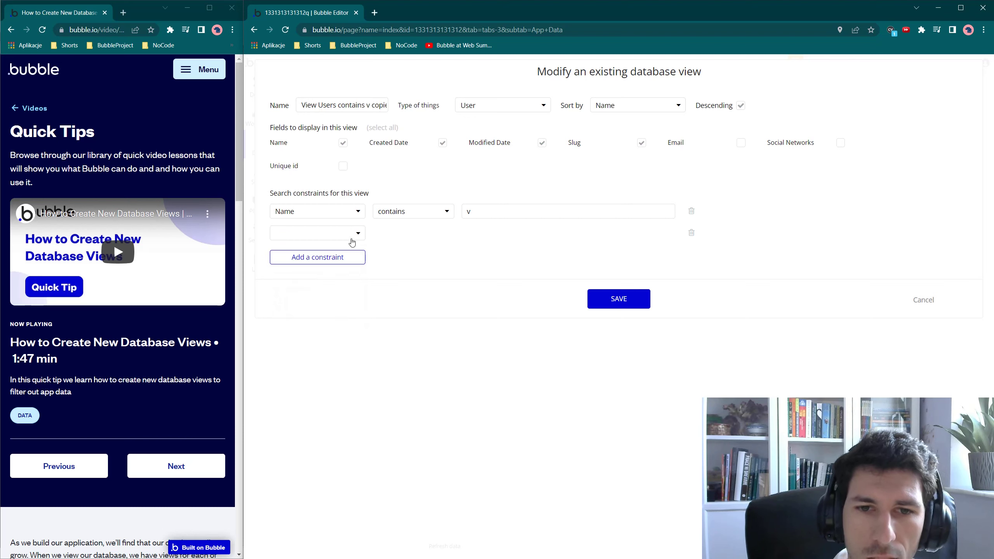
{"action": "left_click", "coordinate": [692, 233]}
{"action": "left_click", "coordinate": [623, 283]}
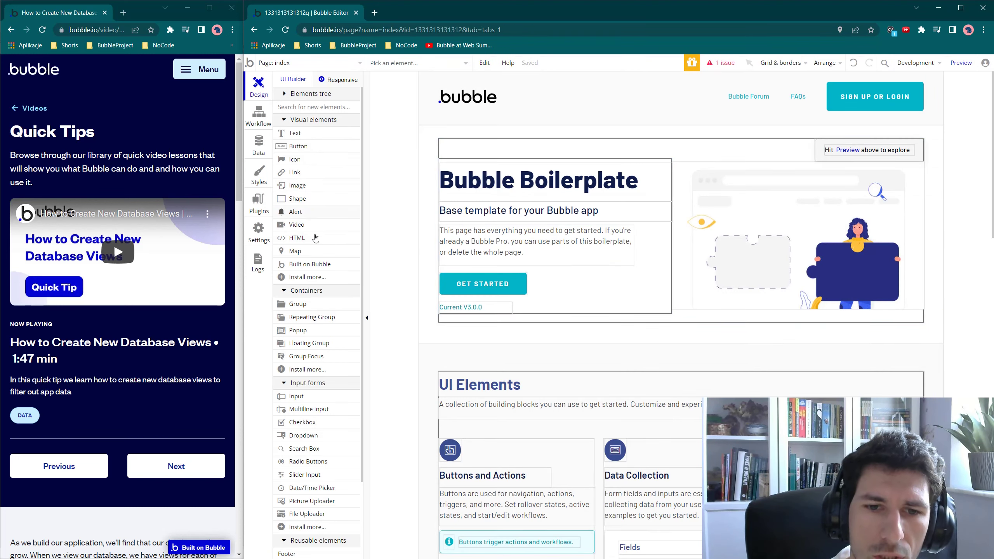
Draw a repeating group about 132 by 280 px over the index page's hero section, with User content and a search as data source
{"action": "left_click", "coordinate": [309, 318]}
{"action": "left_click_drag", "start_coordinate": [589, 148], "coordinate": [653, 284]}
{"action": "left_click", "coordinate": [925, 157]}
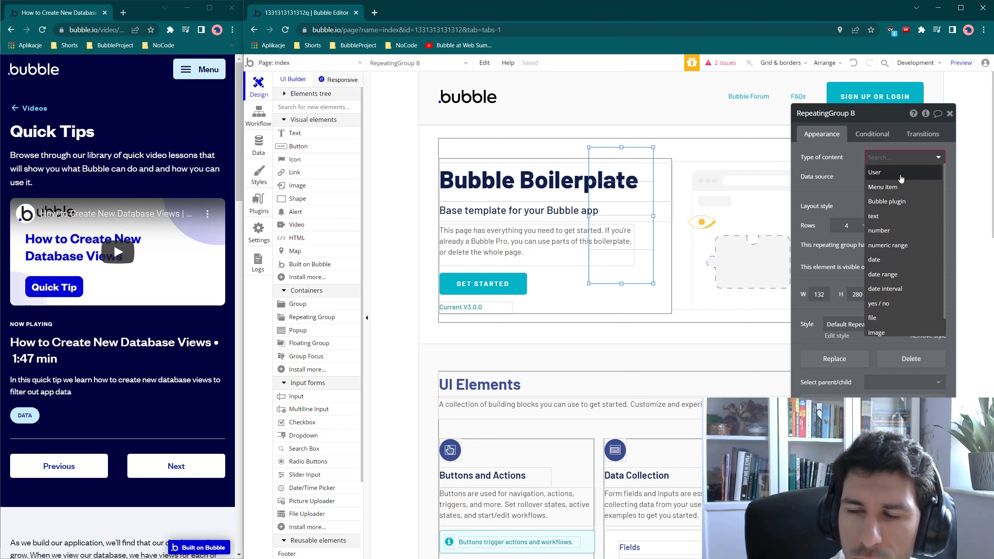
{"action": "left_click", "coordinate": [885, 174]}
{"action": "left_click", "coordinate": [873, 178]}
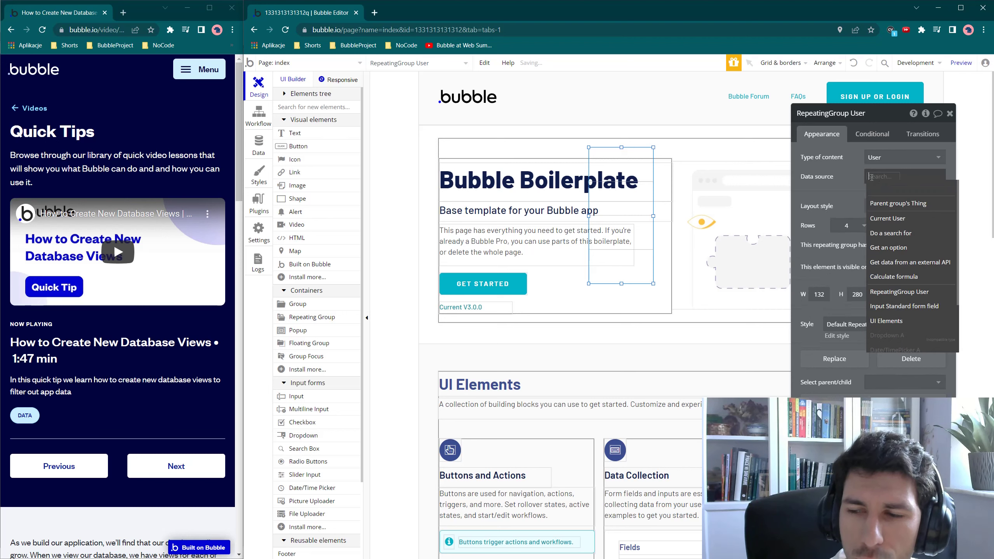
{"action": "left_click", "coordinate": [907, 234]}
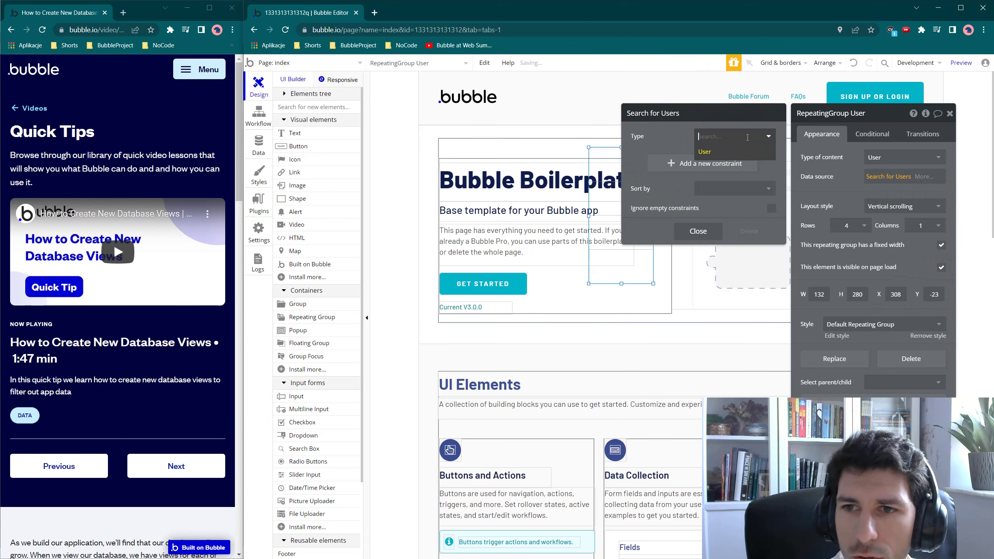
Examine the constraint fields available for the repeating group's User search, and remove the search and the repeating group
{"action": "left_click", "coordinate": [687, 170]}
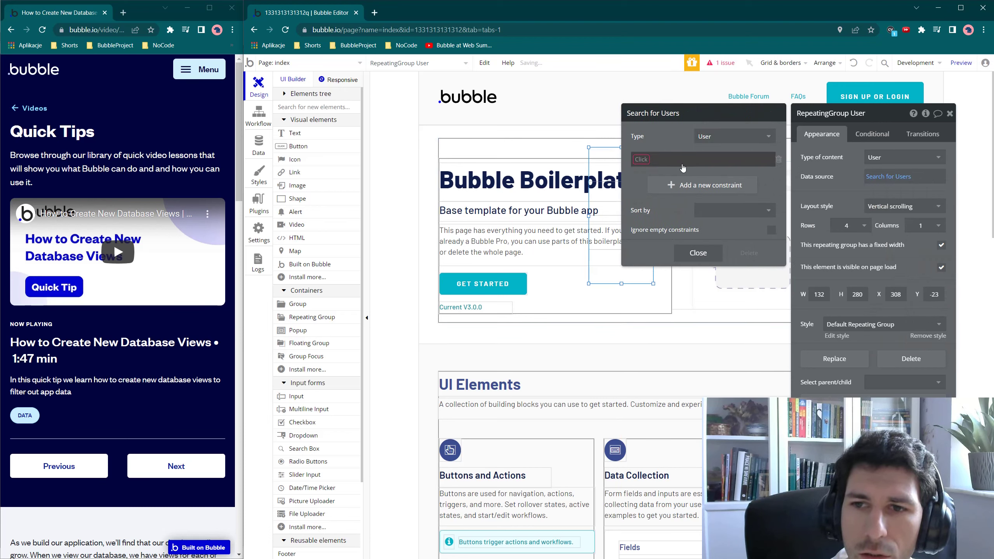
{"action": "left_click", "coordinate": [647, 159]}
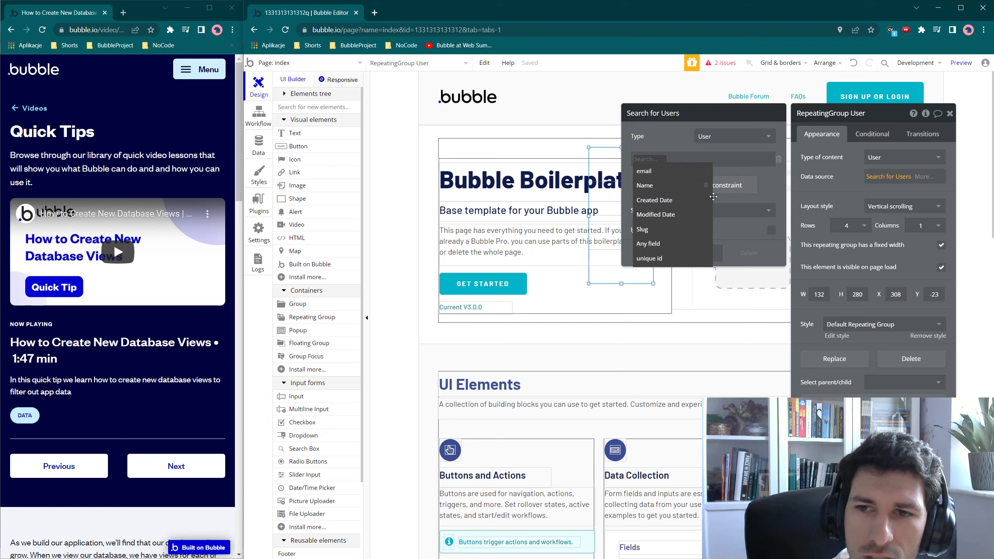
{"action": "left_click", "coordinate": [773, 186]}
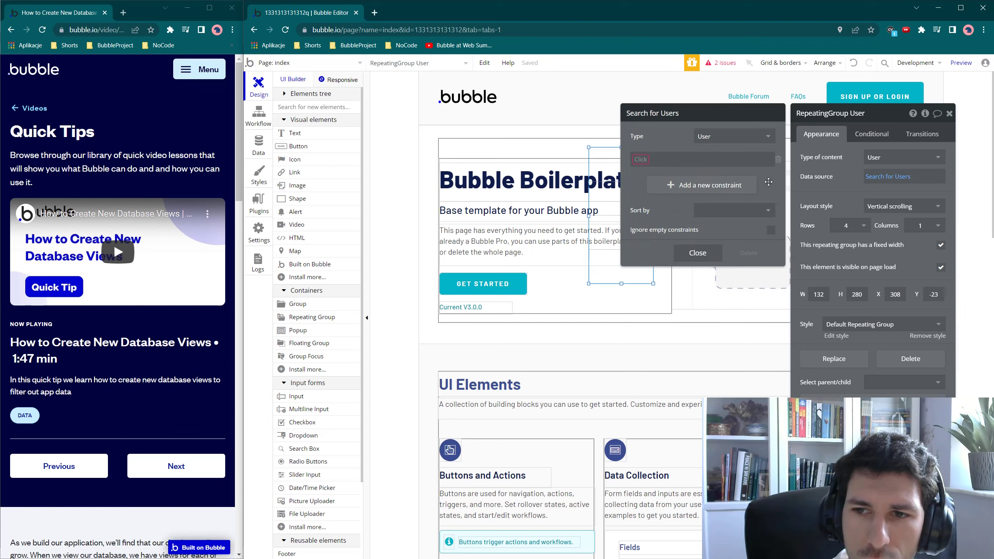
{"action": "left_click", "coordinate": [748, 253]}
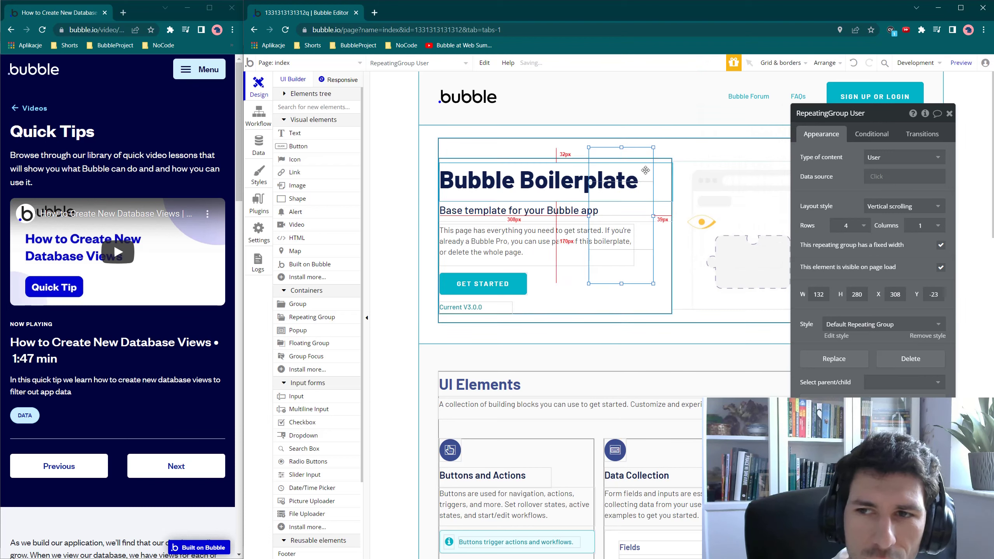
{"action": "left_click_drag", "start_coordinate": [643, 154], "coordinate": [636, 132]}
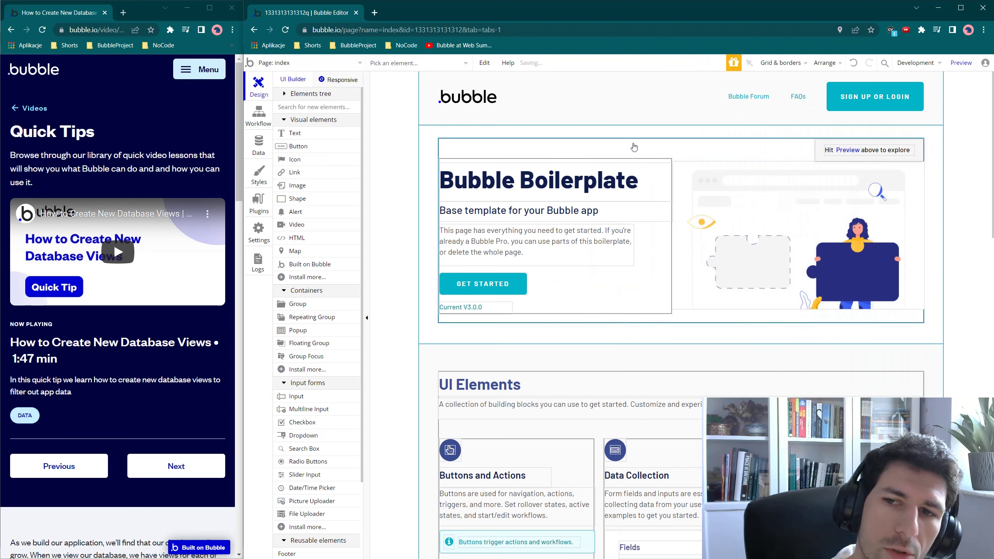
Review the entries of "View Users contains v" in the app data, look at the page design and return to the data
{"action": "left_click", "coordinate": [259, 145]}
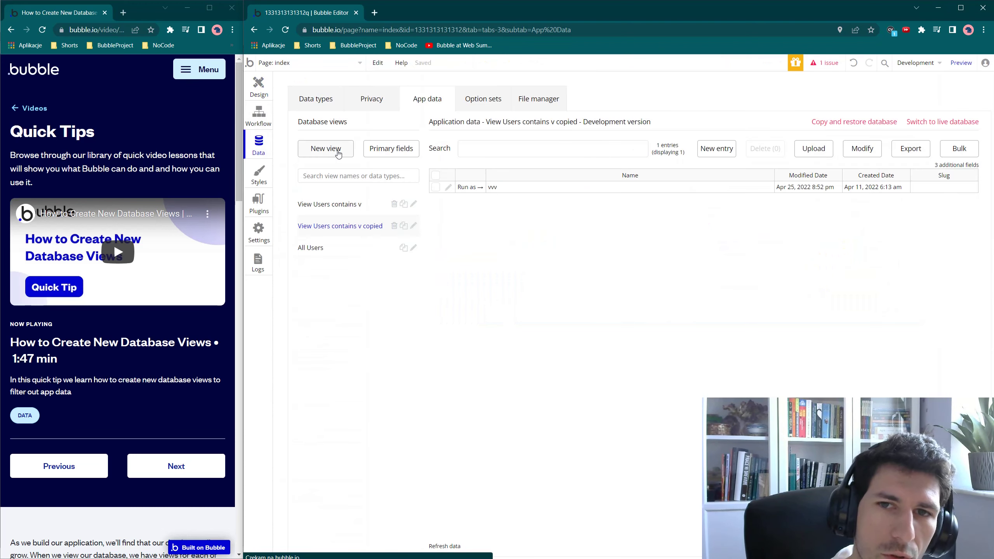
{"action": "left_click", "coordinate": [360, 211]}
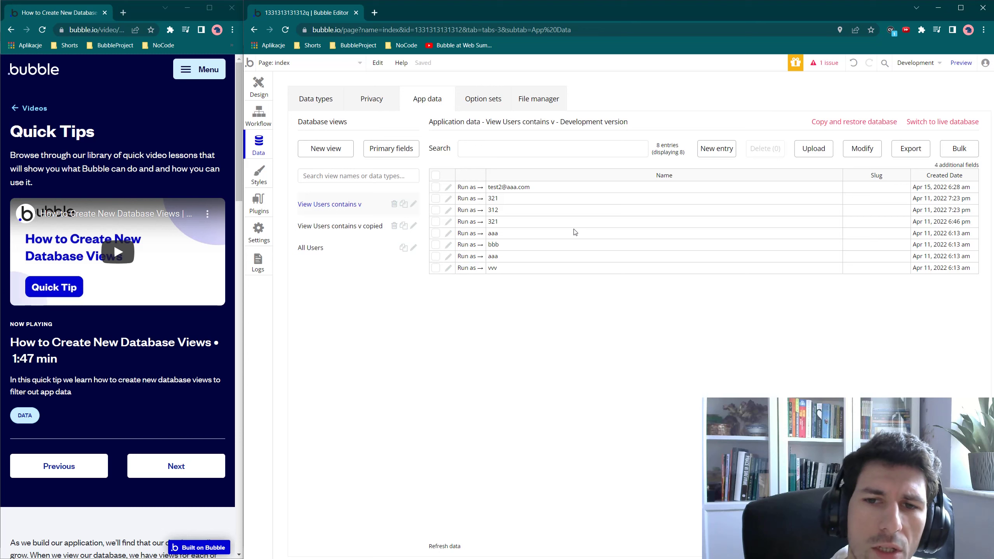
{"action": "left_click", "coordinate": [259, 87]}
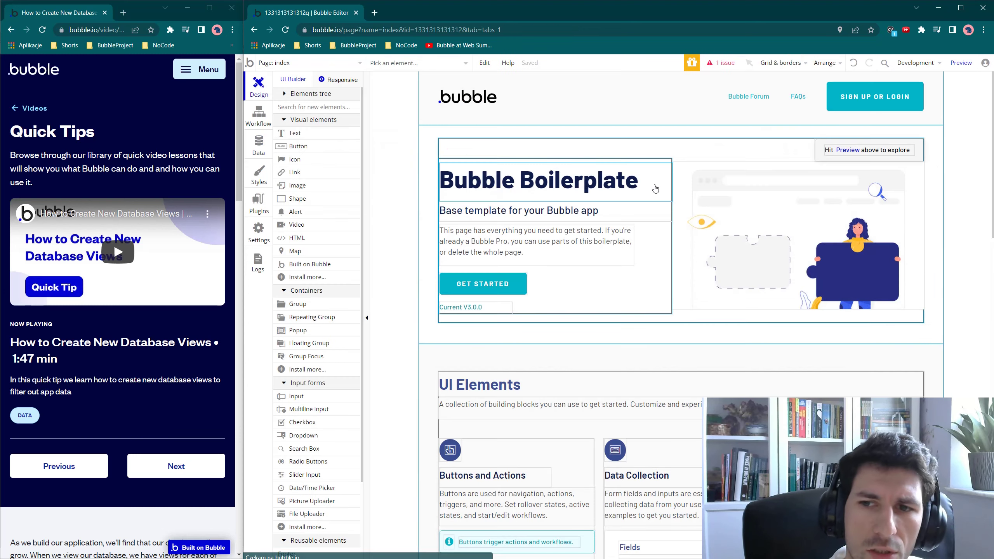
{"action": "left_click", "coordinate": [249, 150]}
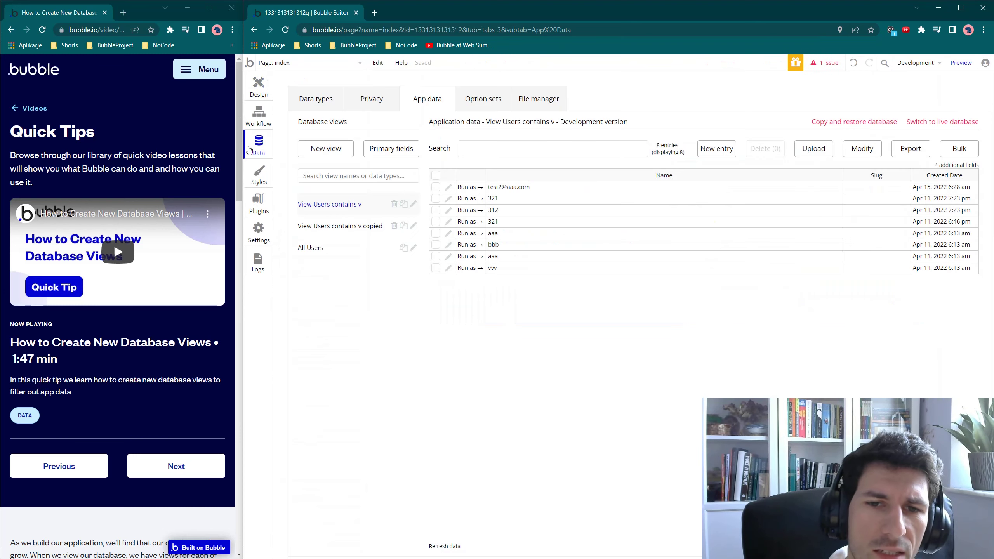